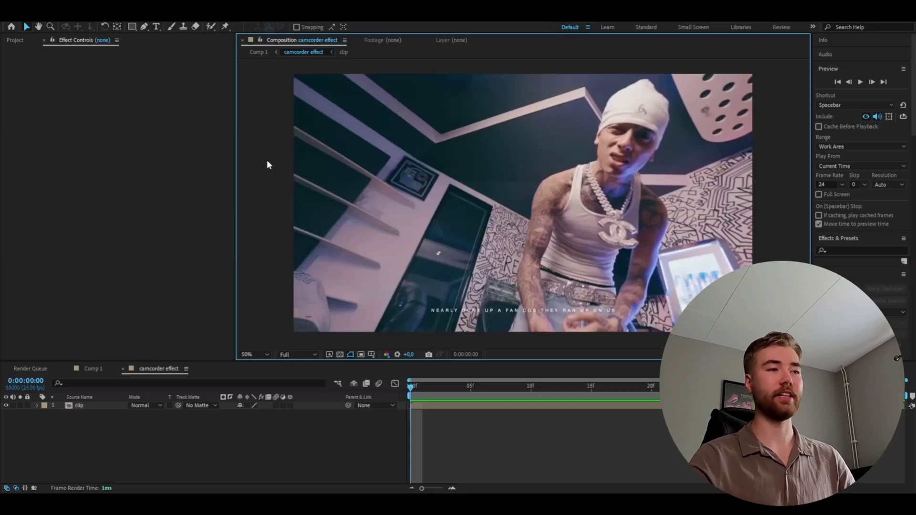
Preview the clip, duplicate its layer, and delay the top copy by one frame.
left_click(423, 389)
key("space")
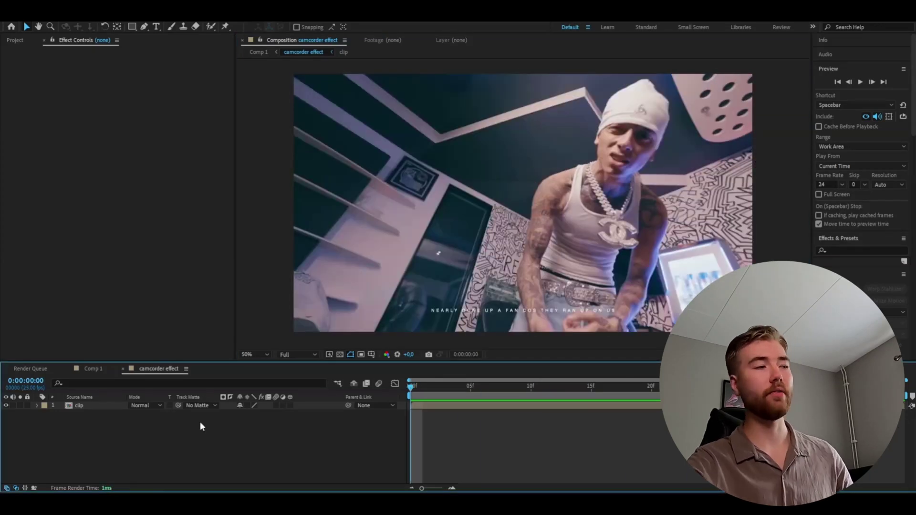
left_click(95, 407)
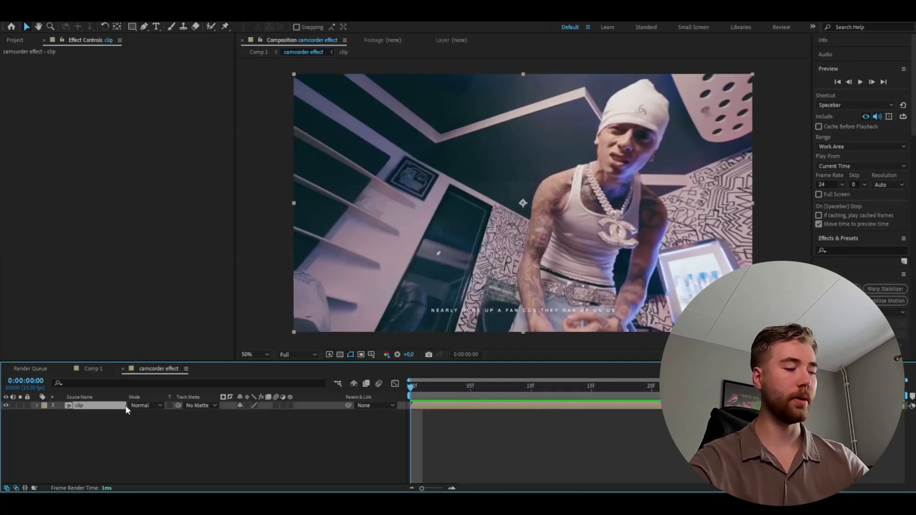
key("ctrl+d")
key("equal")
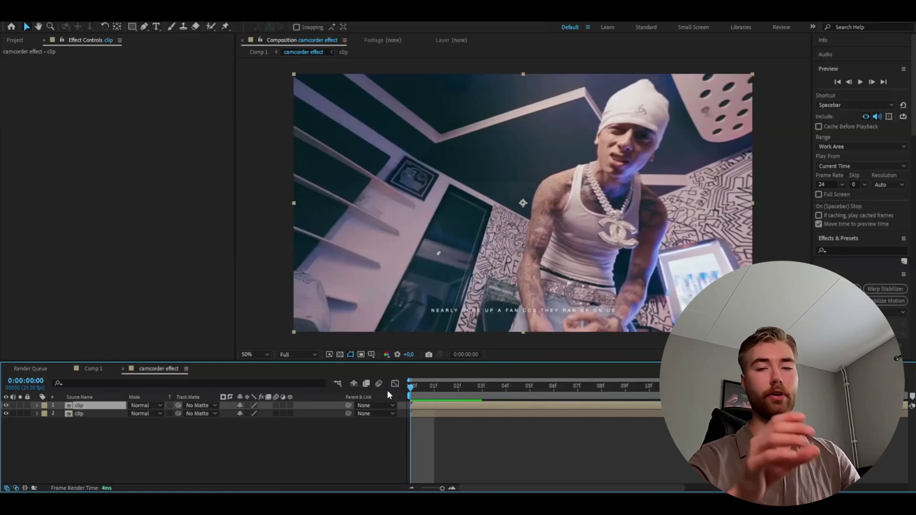
left_click_drag(421, 406, 444, 415)
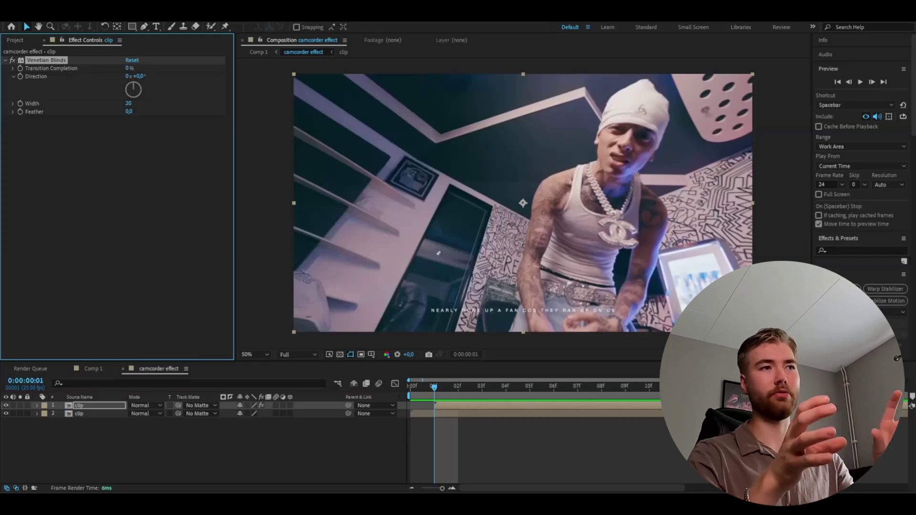
Set Venetian Blinds Transition Completion to 50% and Direction to 90°.
left_click(435, 388)
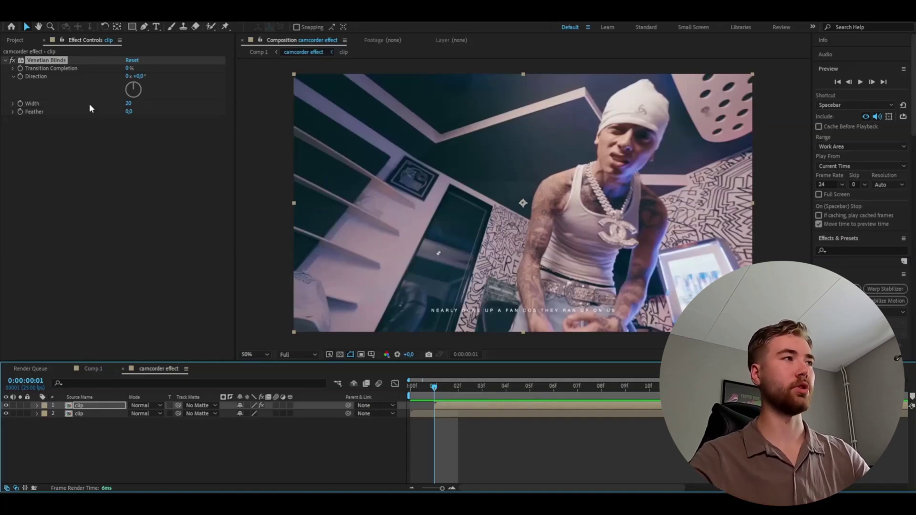
left_click(127, 69)
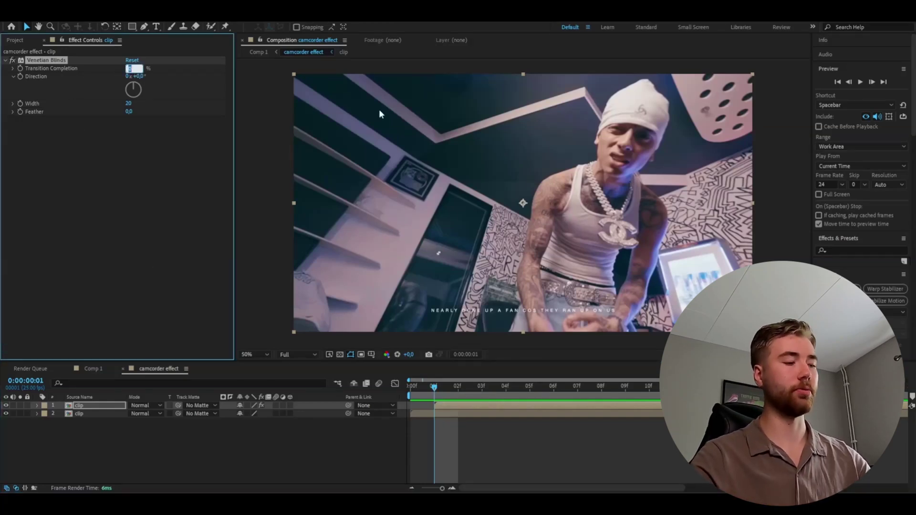
type("50")
key("Return")
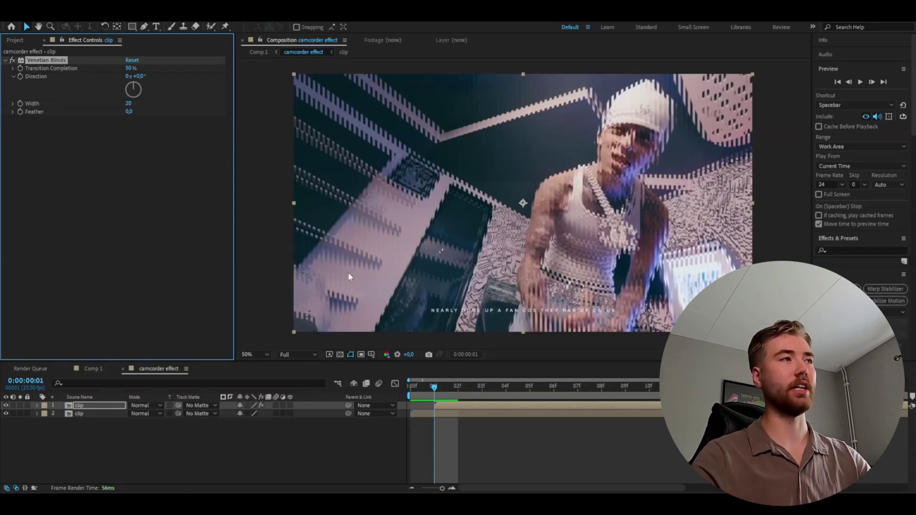
left_click(141, 76)
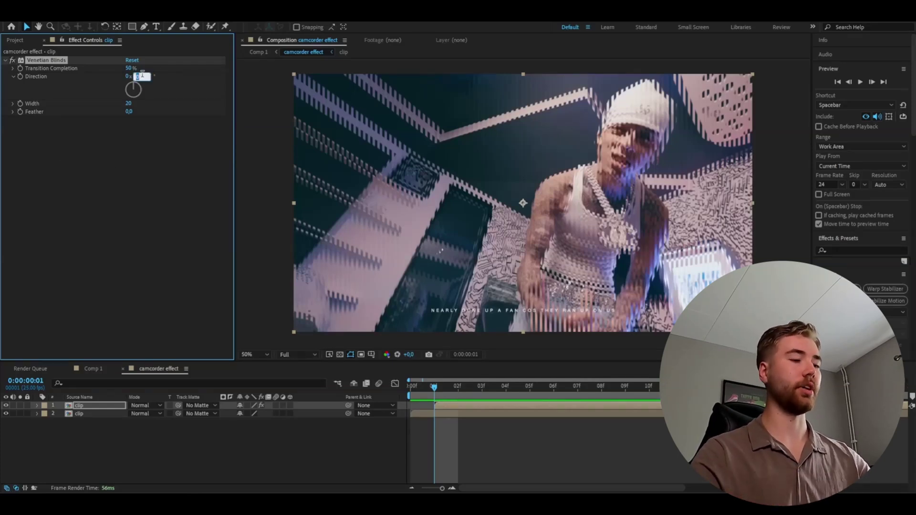
type("90")
key("Return")
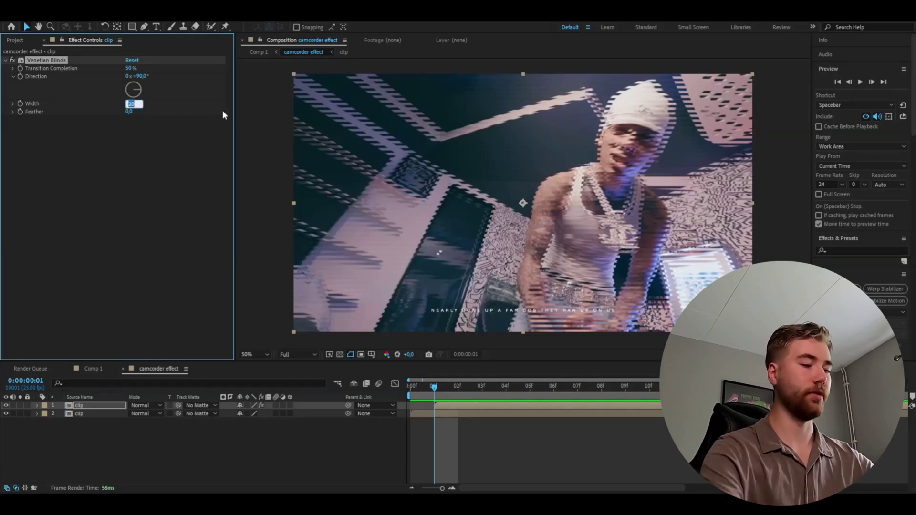
Preview the composition to review the horizontal line trails.
scroll(525, 203, "up", 4)
scroll(542, 197, "down", 4)
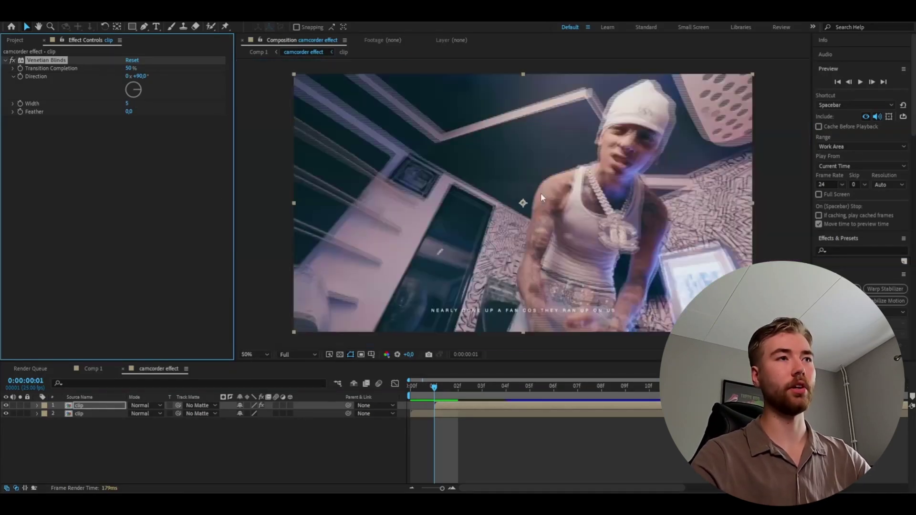
left_click(444, 400)
key("space")
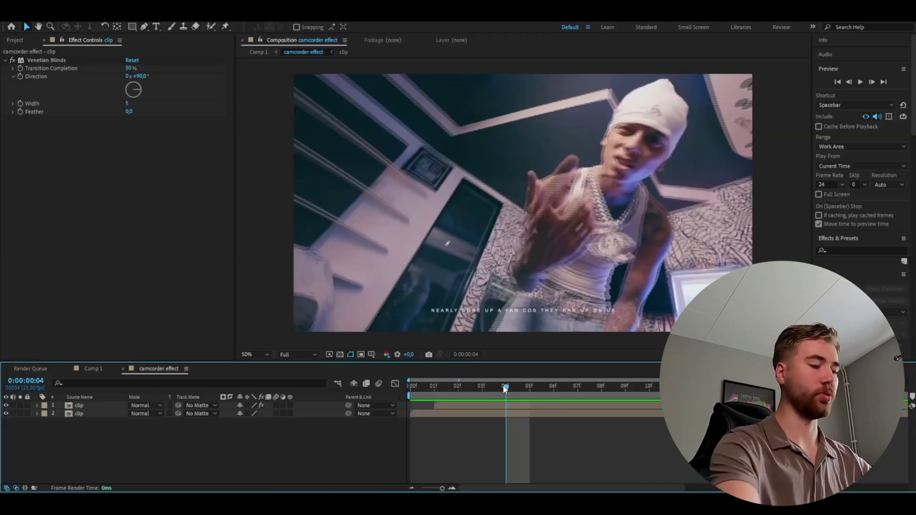
Add a new adjustment layer and set its Mosaic blocks to 400.
key("ctrl+alt+y")
key("Home")
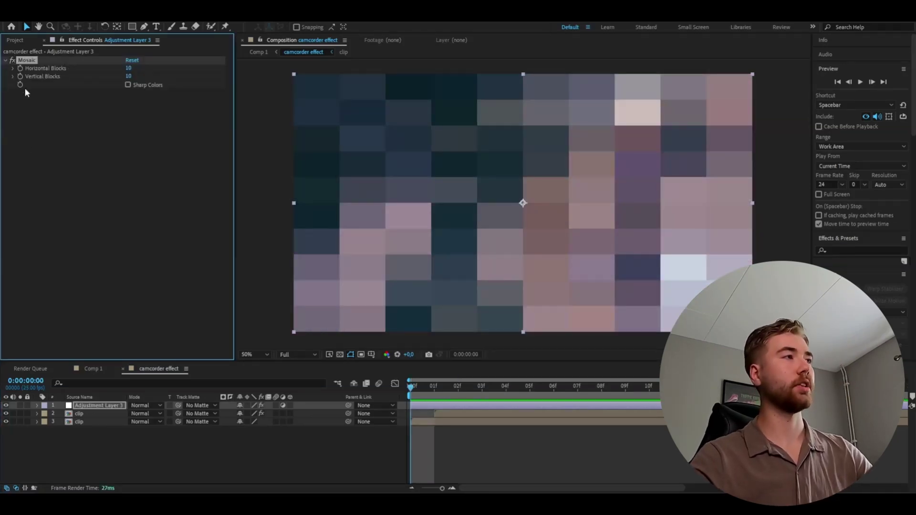
left_click(129, 69)
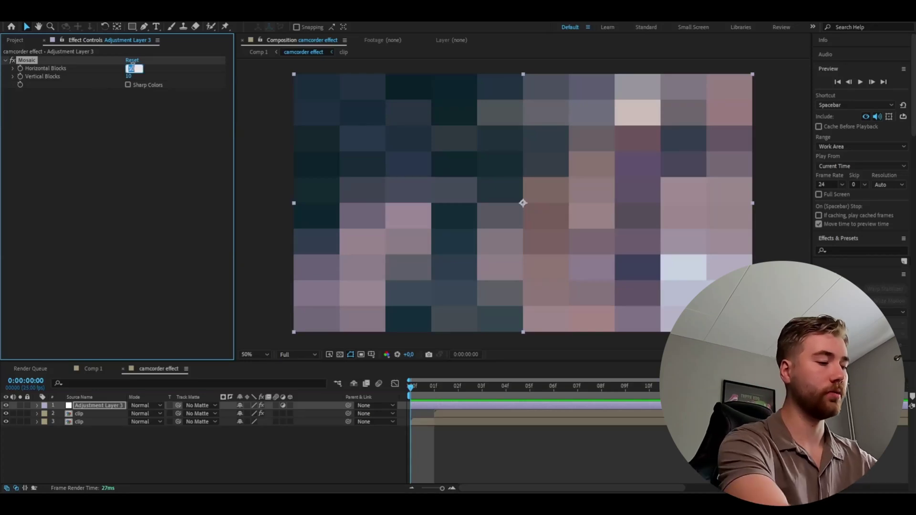
type("400")
key("Tab")
type("400")
left_click(609, 250)
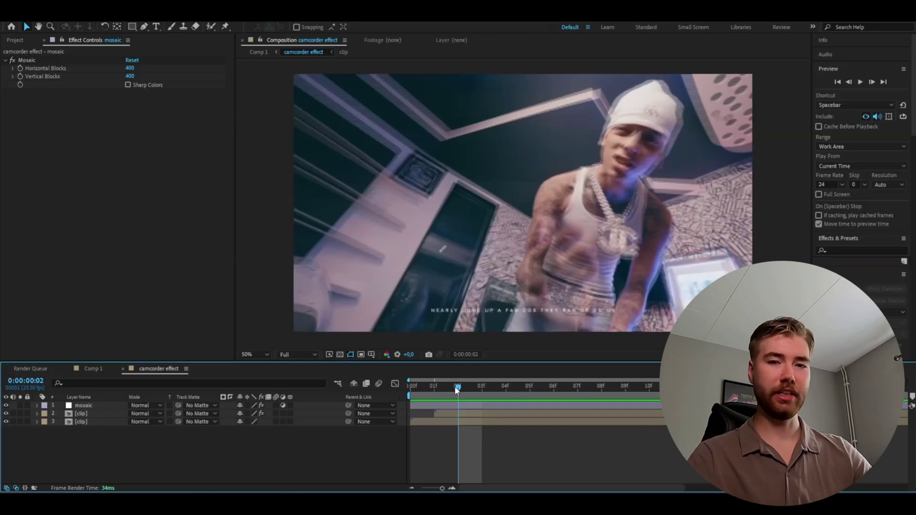
Add another adjustment layer at the first frame with a Fast Box Blur of radius 1.
key("ctrl+alt+y")
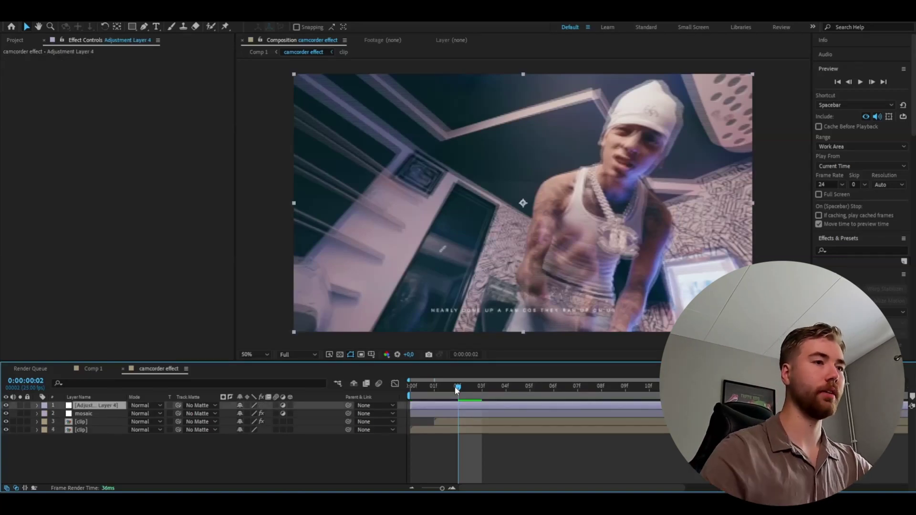
left_click_drag(456, 387, 399, 388)
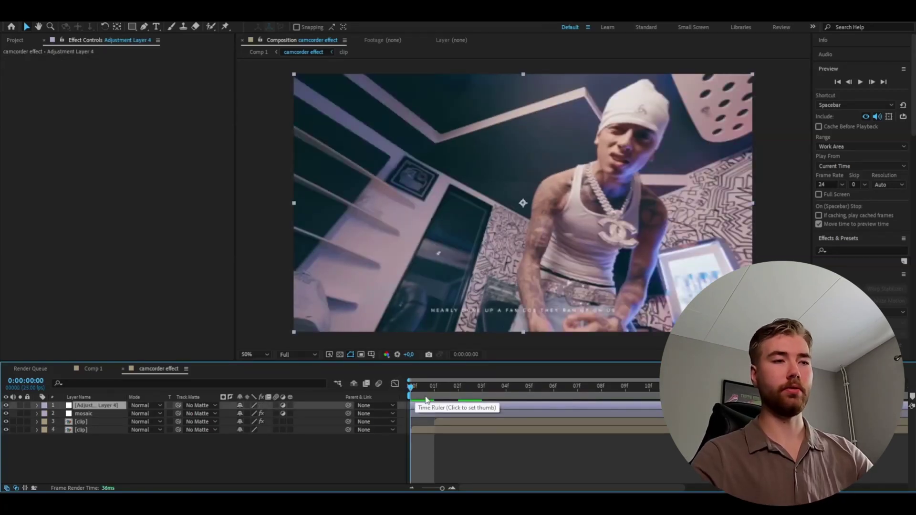
key("ctrl+alt+shift+e")
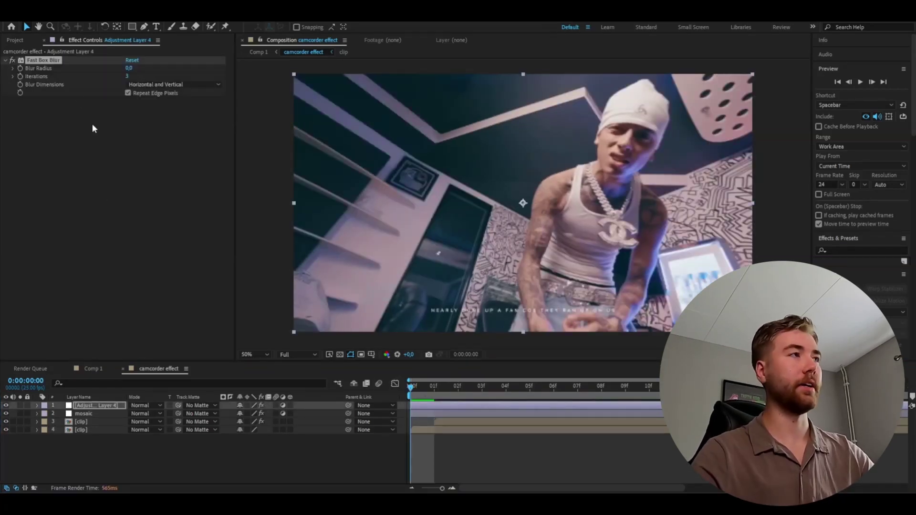
left_click(123, 69)
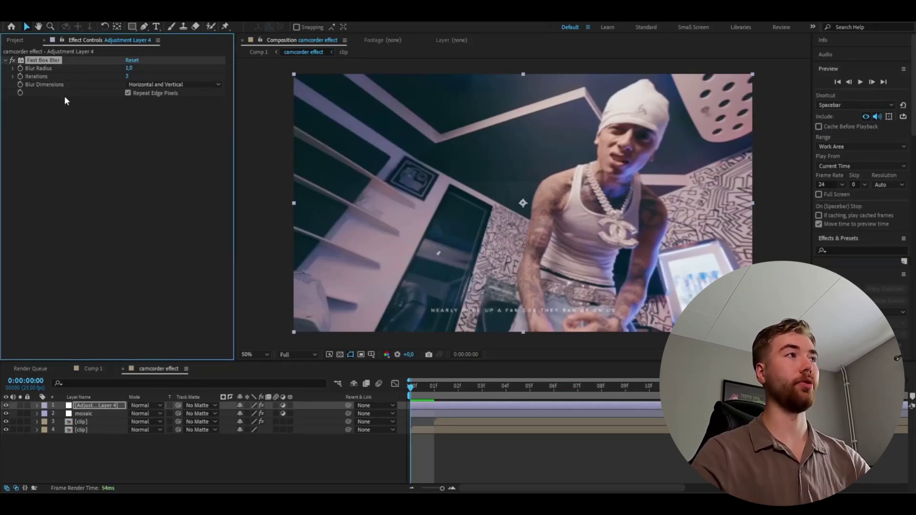
left_click(105, 406)
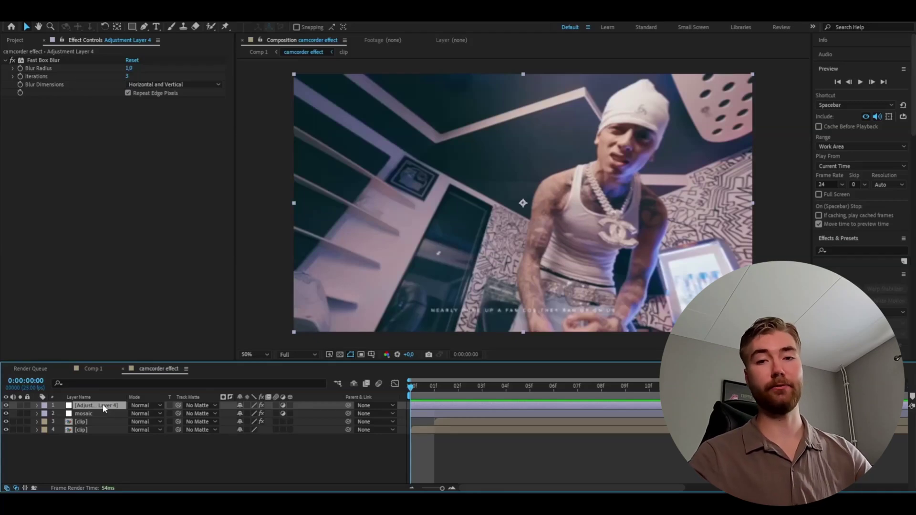
Add Unsharp Mask with amount 300 and radius 4, checking it zoomed in.
key("ctrl+alt+shift+e")
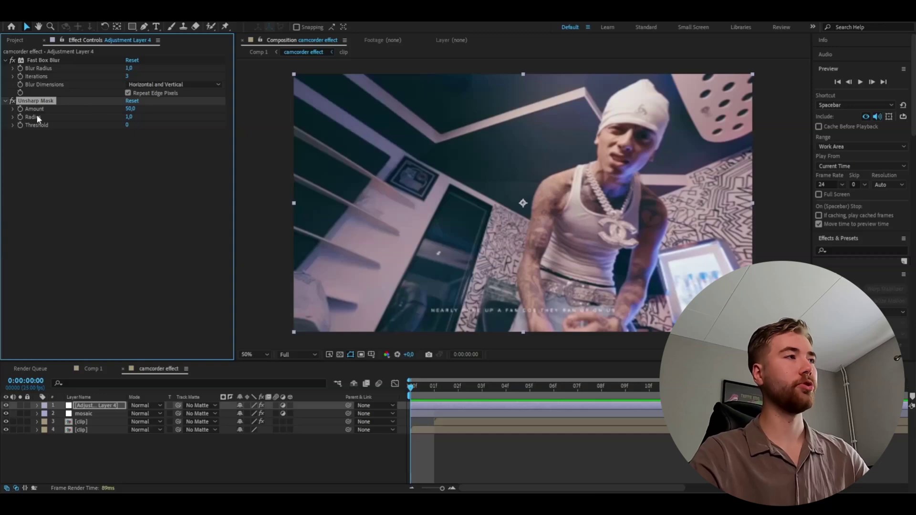
type("300")
key("Return")
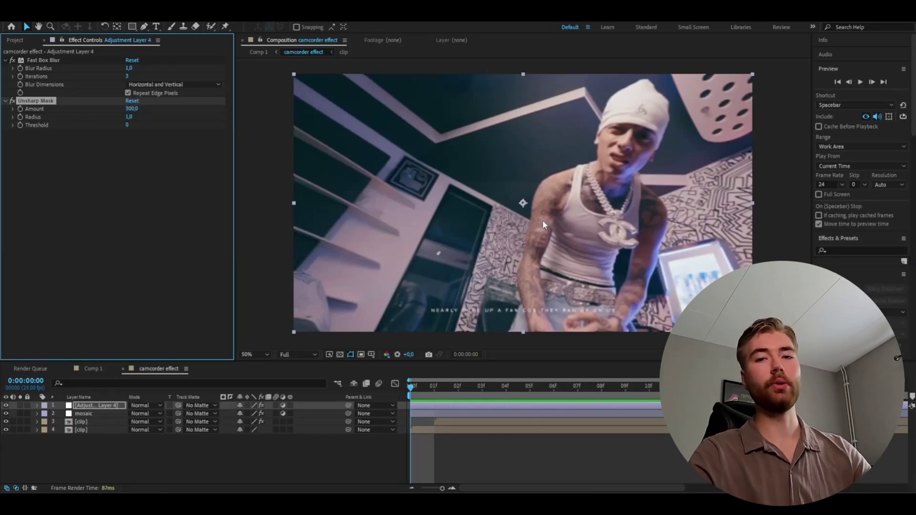
left_click_drag(129, 117, 159, 109)
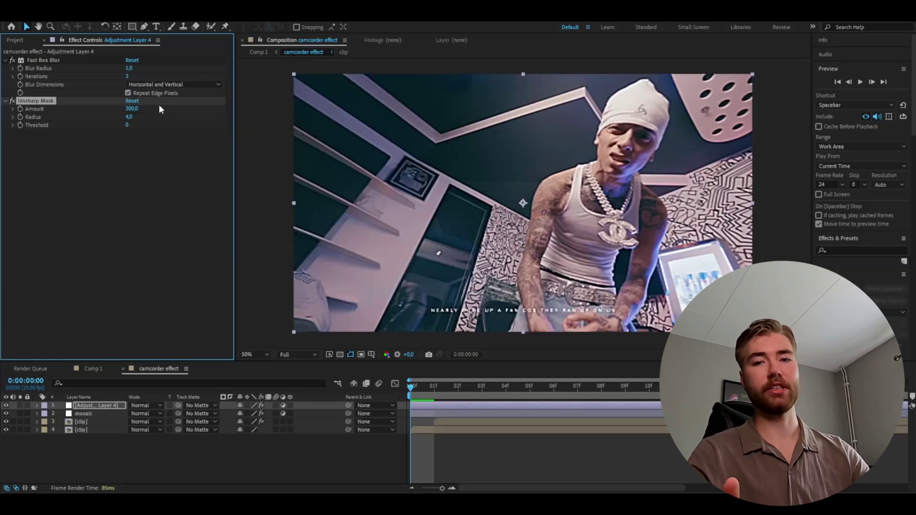
key("period")
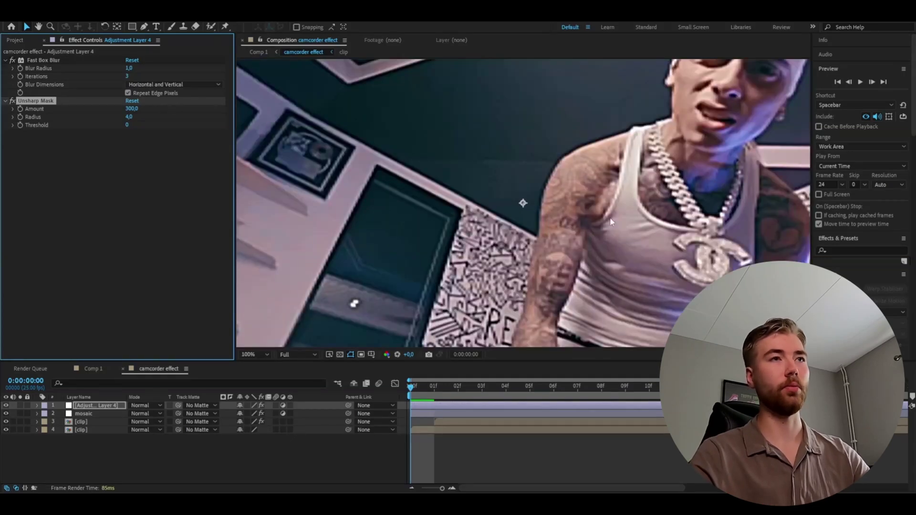
key("comma")
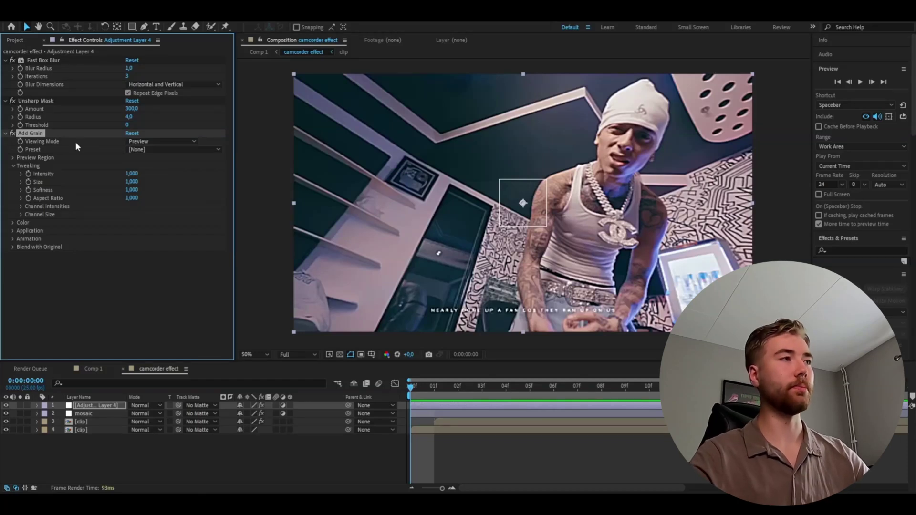
Show Add Grain in Final Output with an intensity of 2.
left_click(170, 140)
left_click(161, 172)
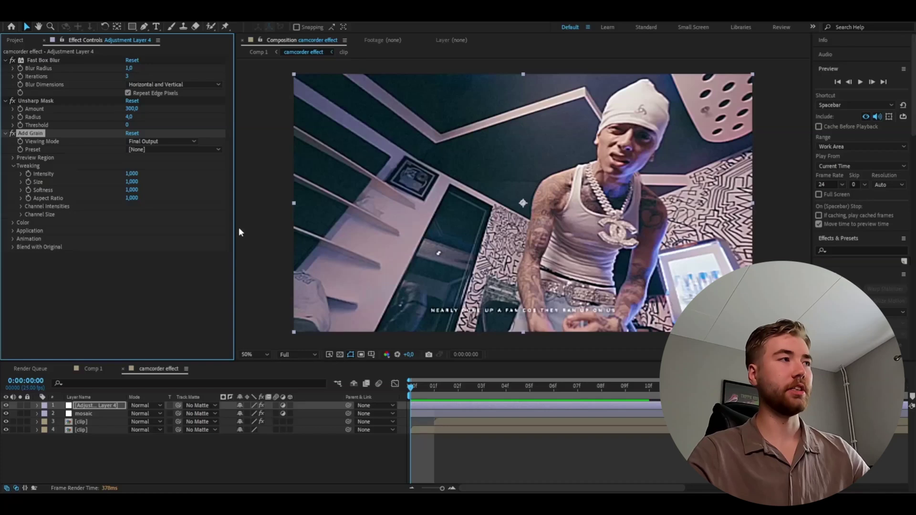
left_click(135, 173)
type("2")
left_click(566, 218)
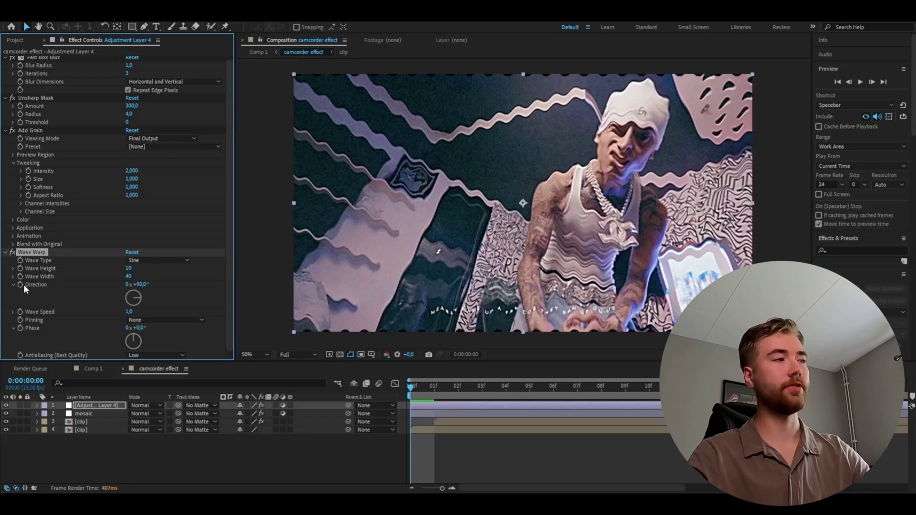
Set Wave Warp to Smooth Noise, height 7, direction 0°, and High antialiasing.
left_click(139, 261)
left_click(162, 354)
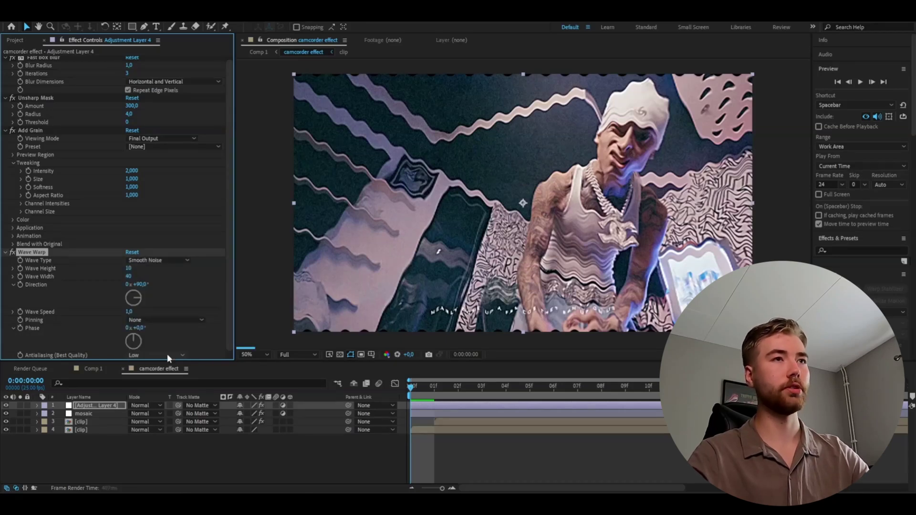
left_click_drag(126, 271, 107, 282)
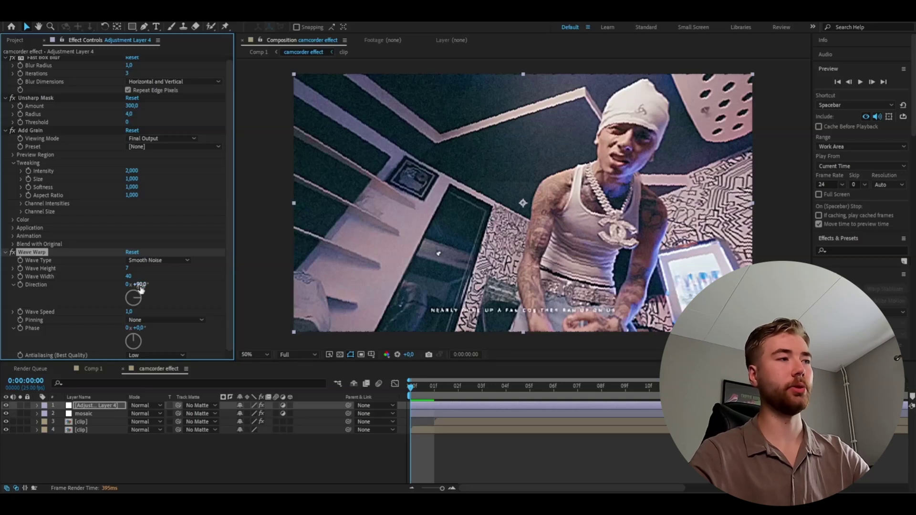
type("0")
key("Return")
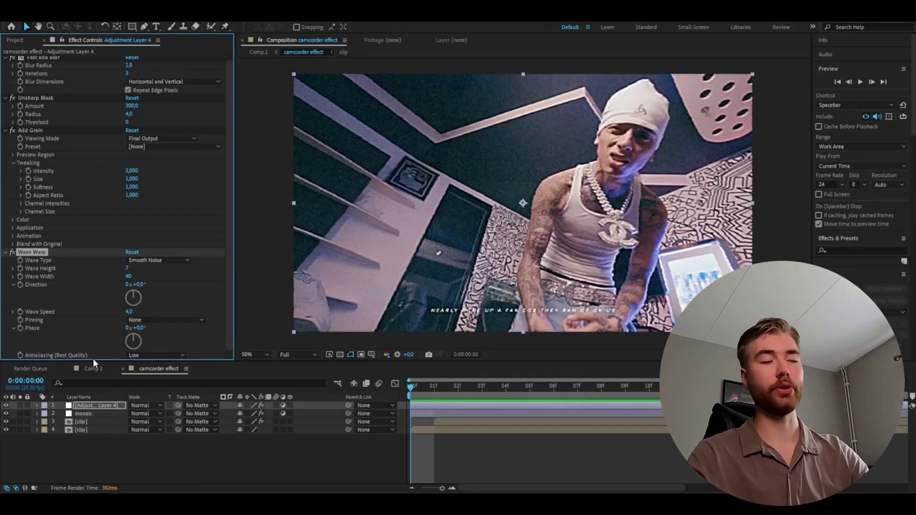
left_click(131, 354)
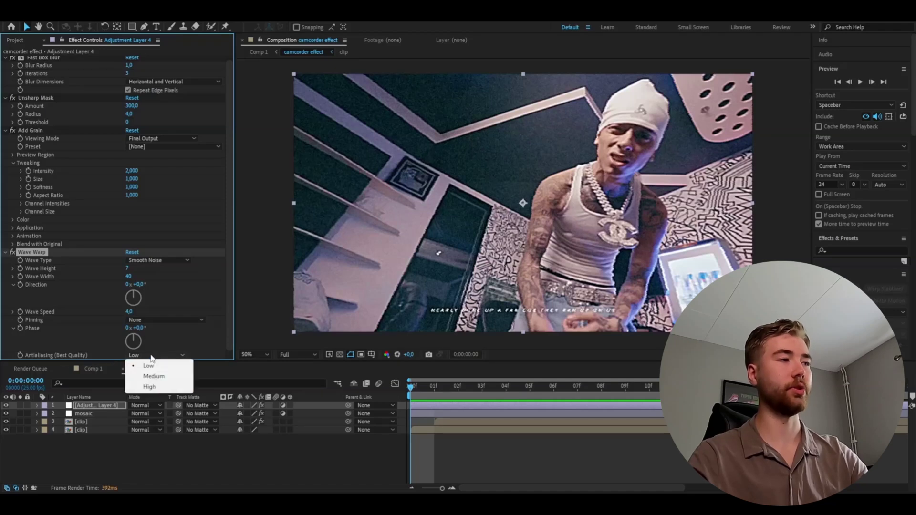
left_click(143, 387)
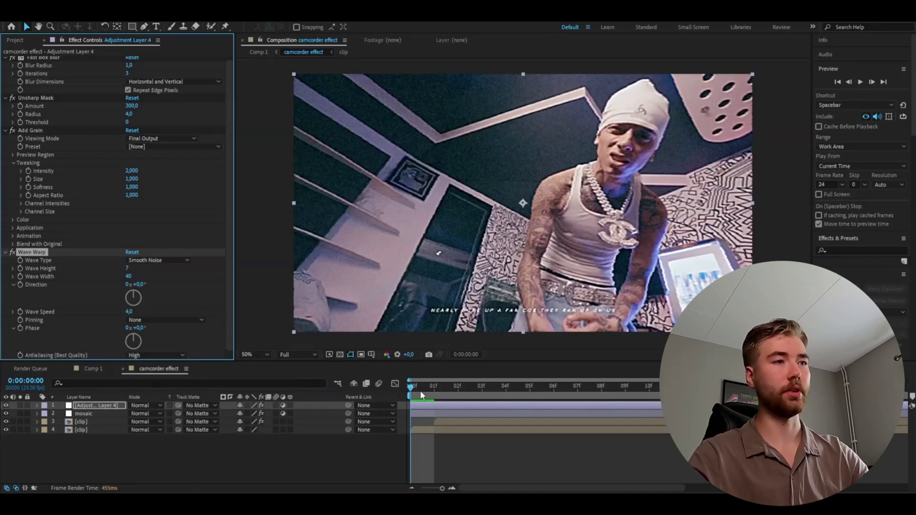
Preview the clip from the start with a wider timeline view.
left_click_drag(479, 390, 412, 390)
key("space")
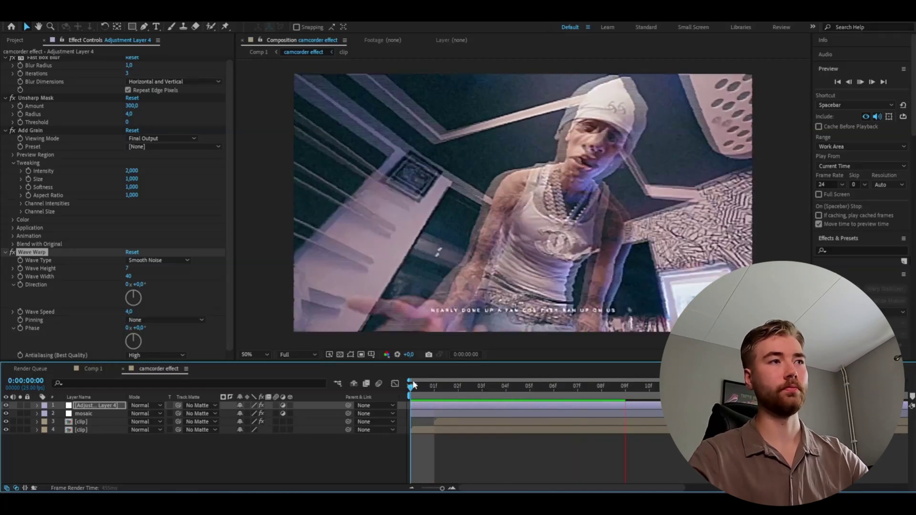
key("minus")
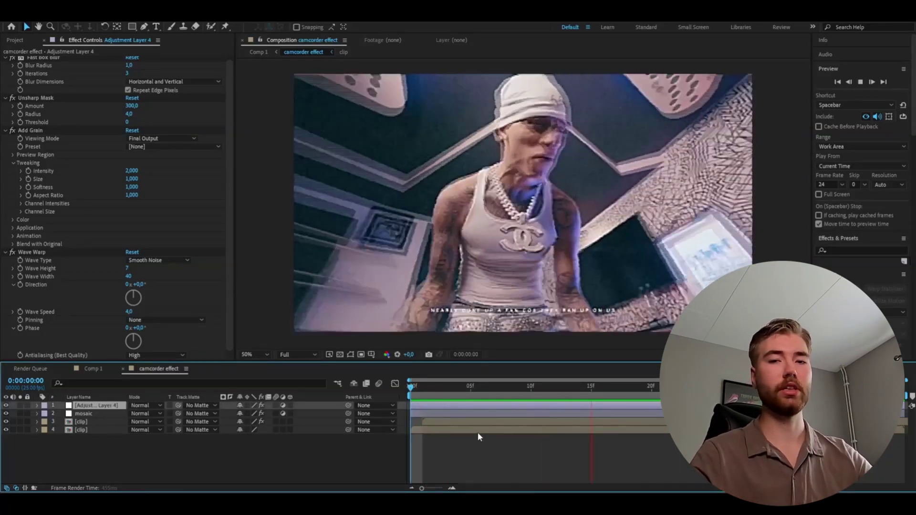
Pre-compose all four layers into a precomp named 'camcorder'.
left_click(82, 431, "shift")
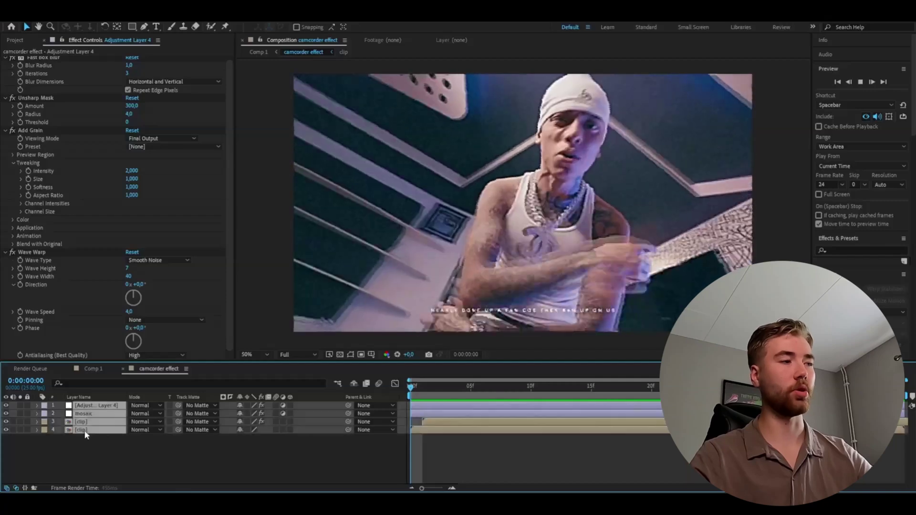
right_click(502, 417)
left_click(539, 354)
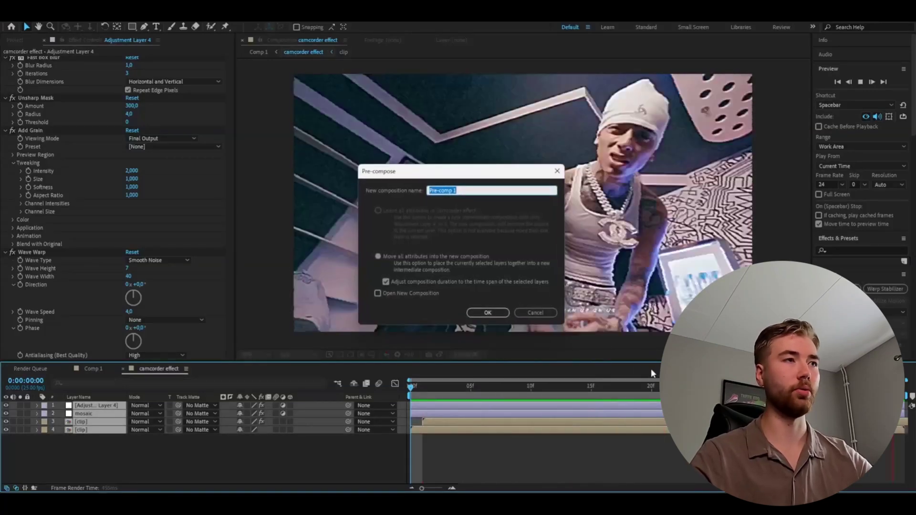
type("camcorder")
key("Return")
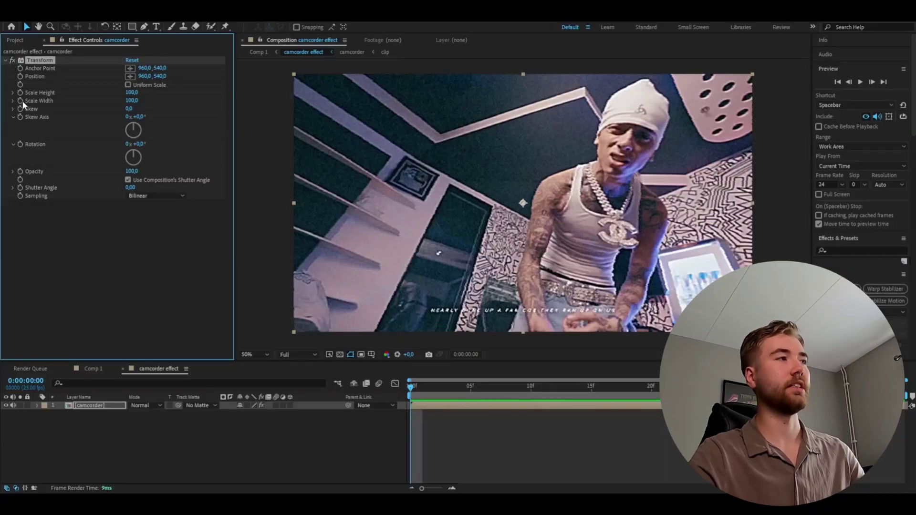
Set the Transform Scale Width to 115 and preview the stretched clip.
left_click(132, 100)
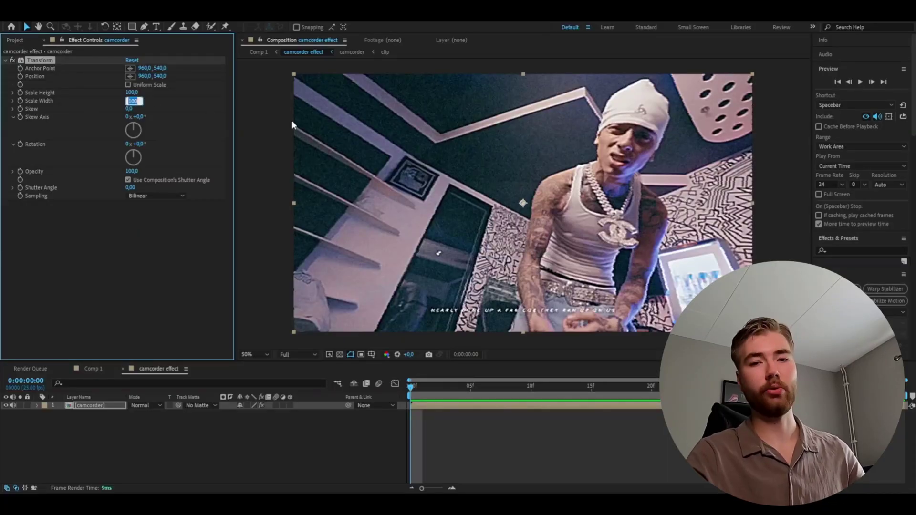
type("115")
key("Return")
key("space")
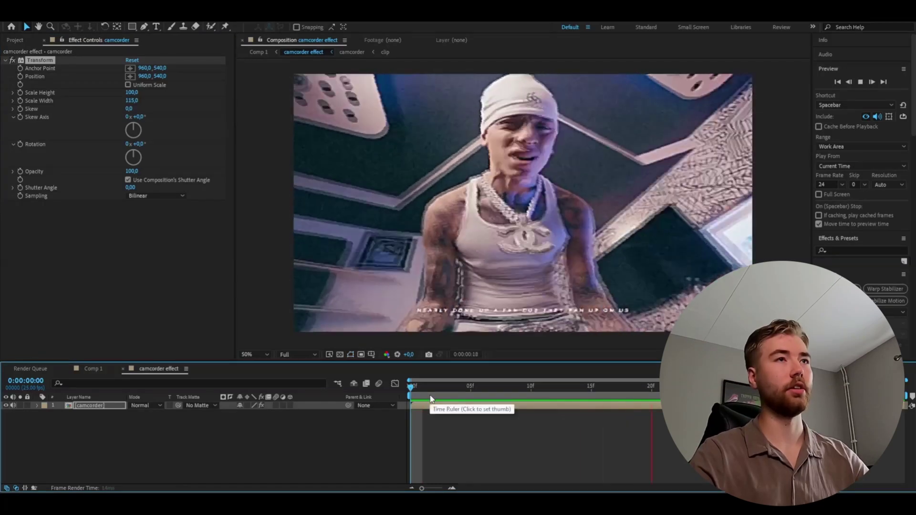
key("space")
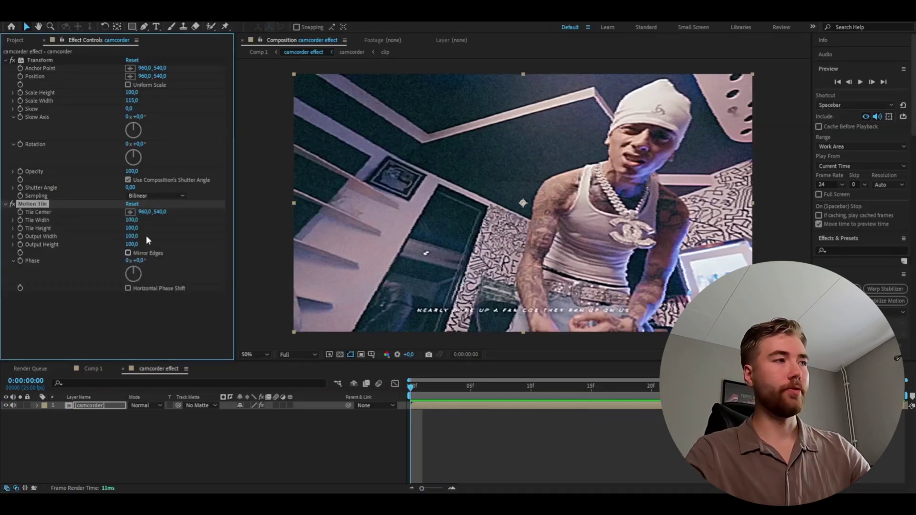
Set Motion Tile Output Width to 70 and preview the black side bars.
type("70")
key("Return")
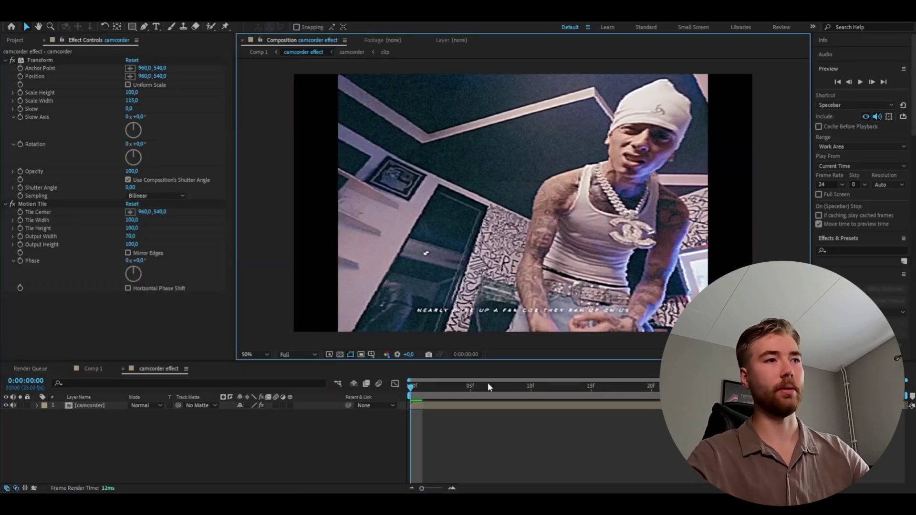
key("space")
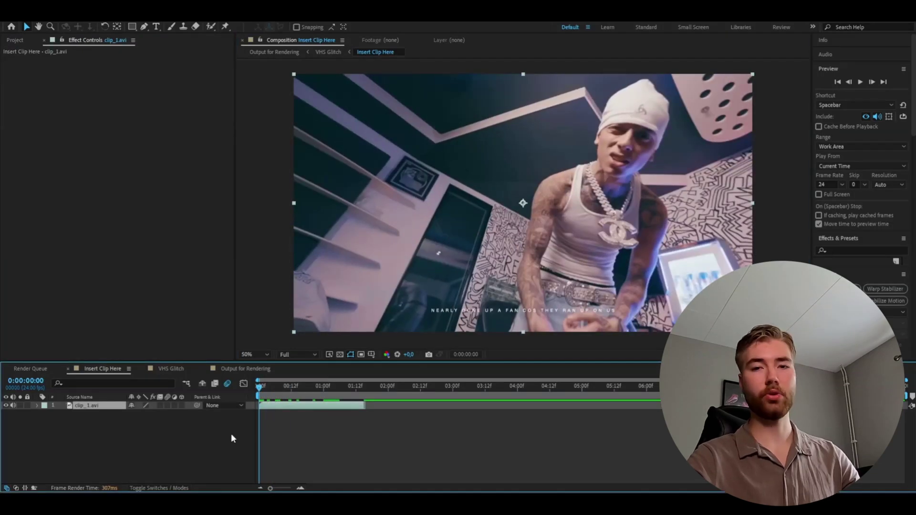
Switch to the Output for Rendering composition and preview the VHS glitch result.
left_click(265, 369)
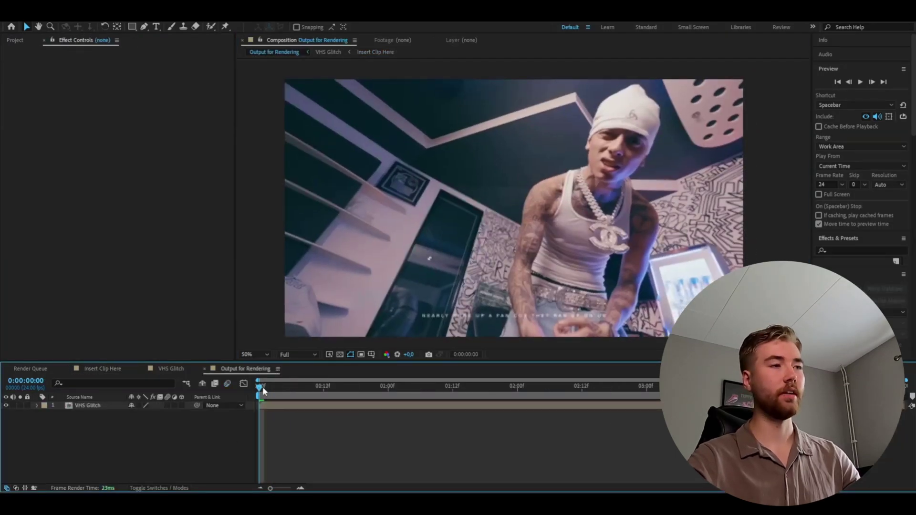
key("space")
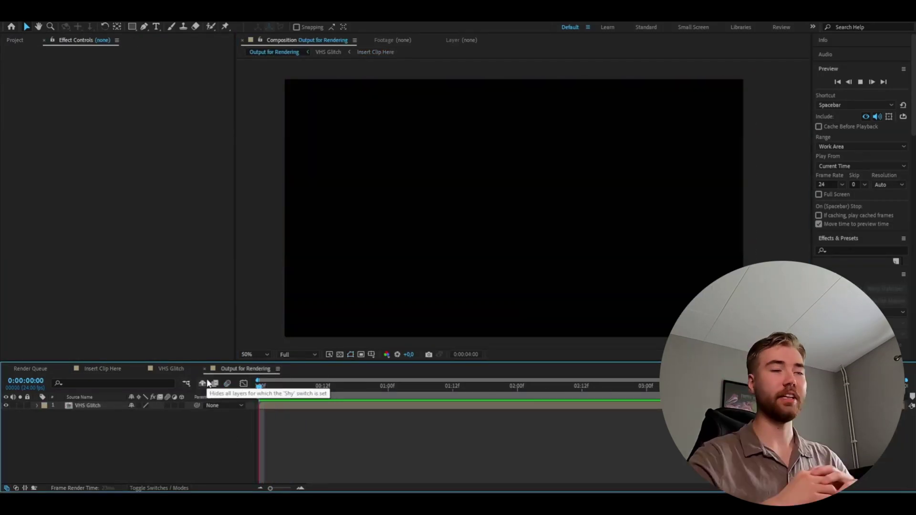